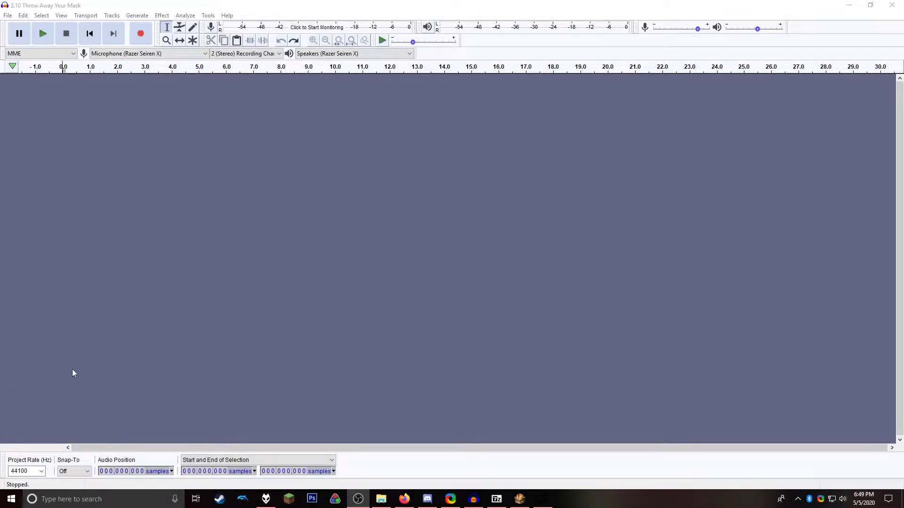
Step: Load the Ark song, preview it briefly, and split its stereo track into two mono tracks
{"action": "left_click", "coordinate": [283, 266]}
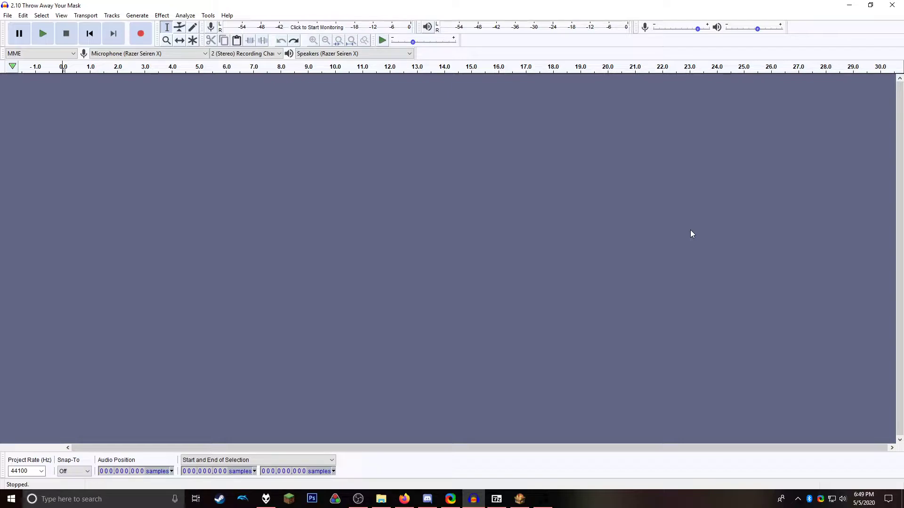
{"action": "key", "text": "alt+Tab"}
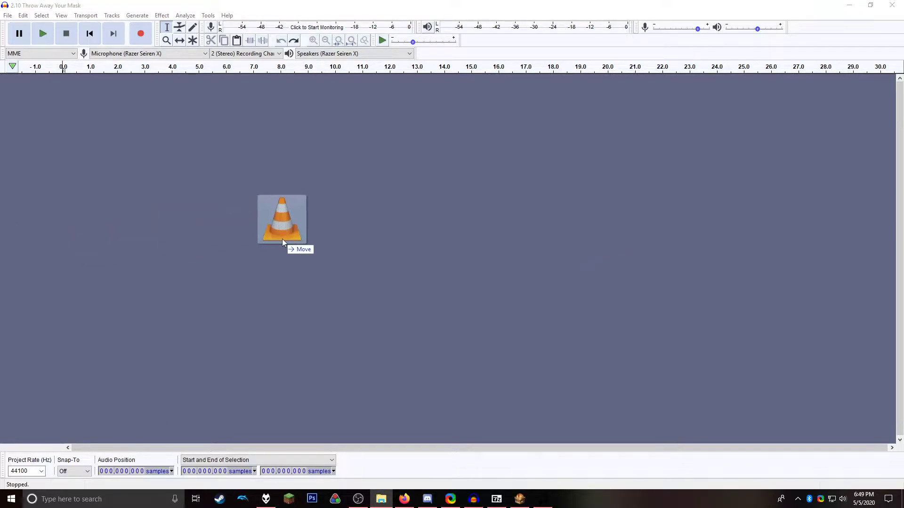
{"action": "left_click_drag", "start_coordinate": [282, 239], "coordinate": [281, 239]}
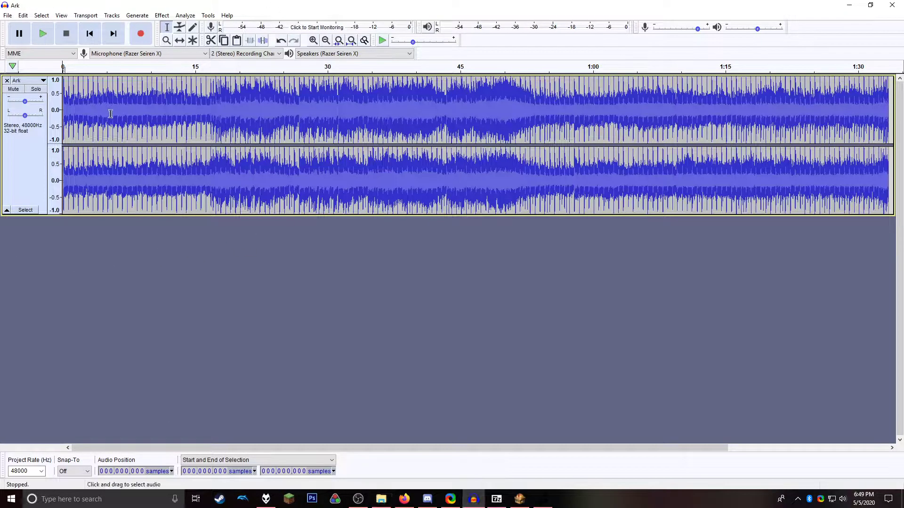
{"action": "key", "text": "space"}
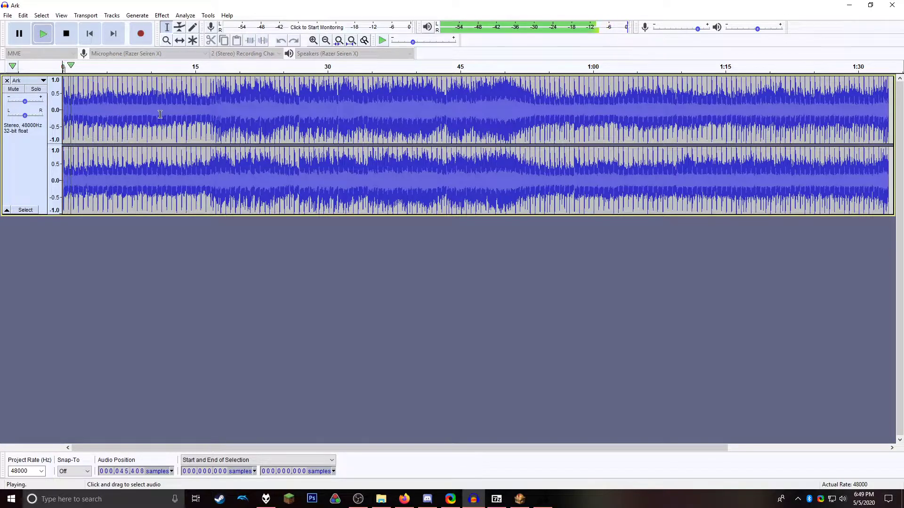
{"action": "key", "text": "space"}
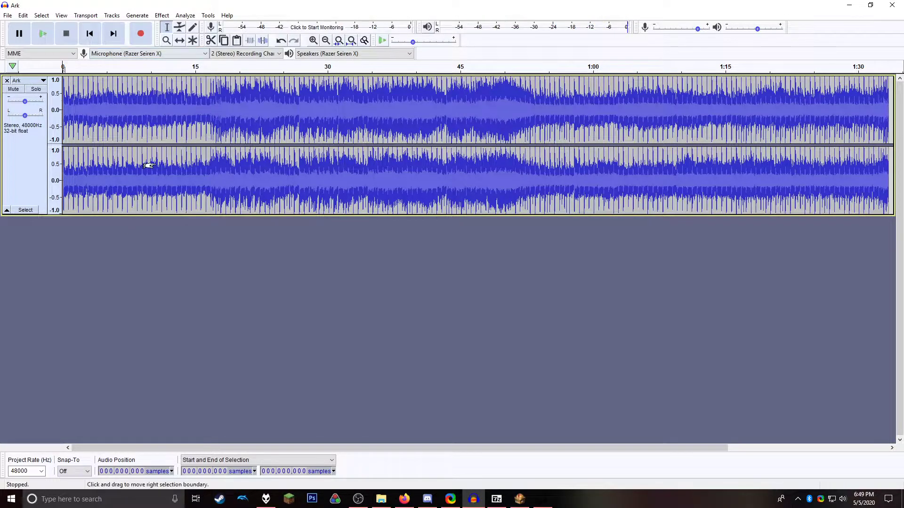
{"action": "left_click", "coordinate": [27, 80]}
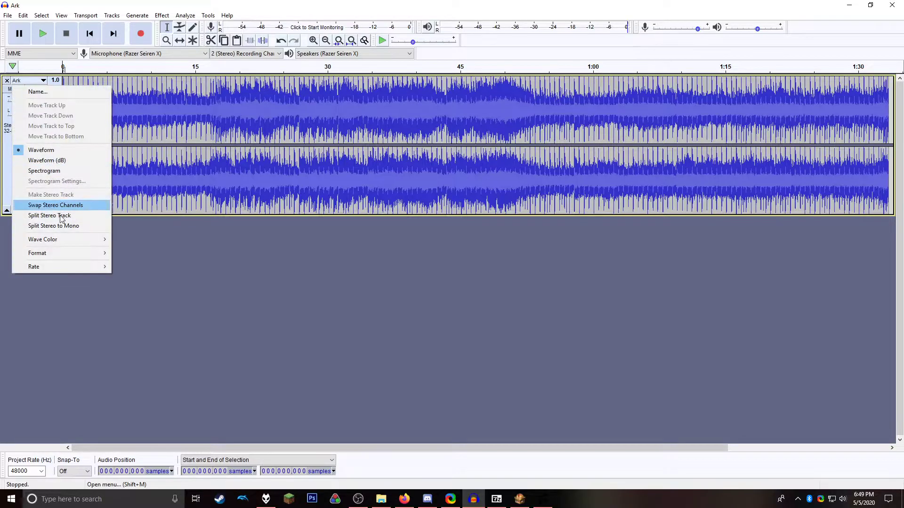
{"action": "left_click", "coordinate": [61, 226]}
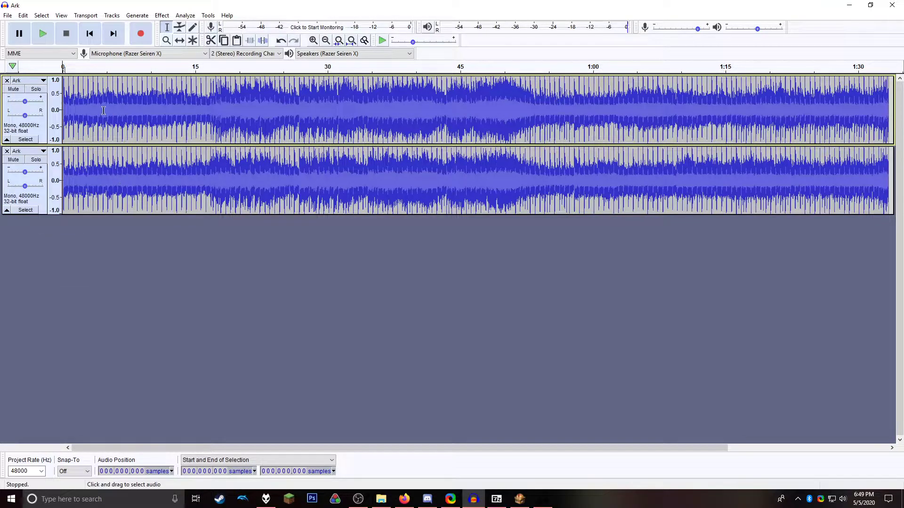
Step: Duplicate the two mono Ark tracks into a stack of six or more tracks
{"action": "key", "text": "ctrl+a"}
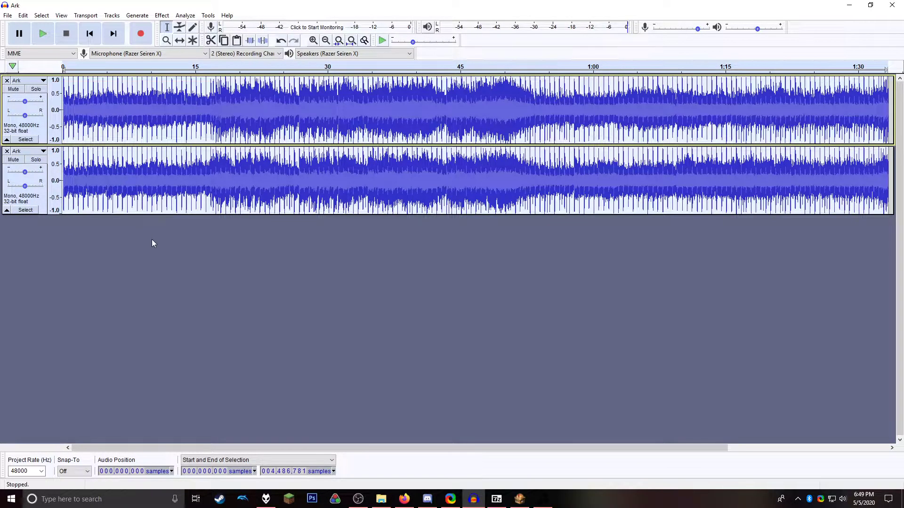
{"action": "left_click", "coordinate": [152, 240]}
{"action": "key", "text": "ctrl+v"}
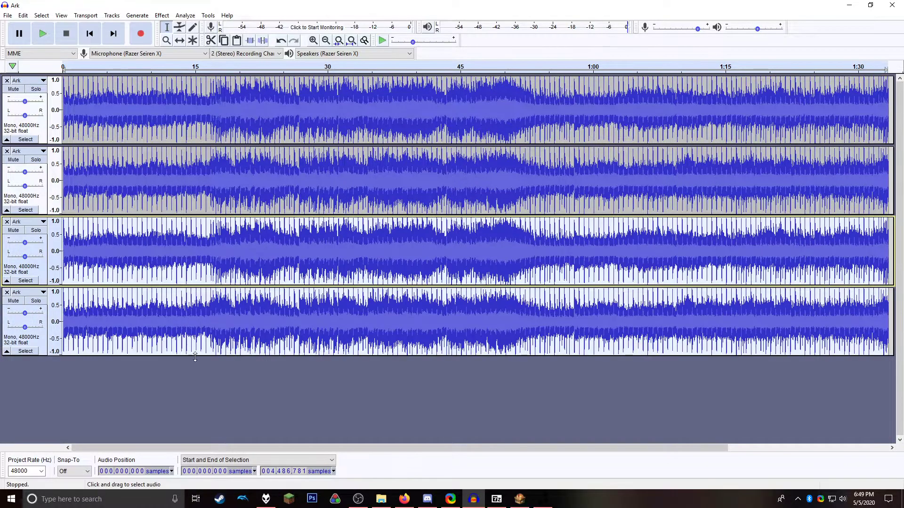
{"action": "left_click", "coordinate": [197, 367]}
{"action": "key", "text": "ctrl+v"}
{"action": "key", "text": "ctrl+3"}
{"action": "scroll", "coordinate": [203, 381], "scroll_direction": "down", "scroll_amount": 1}
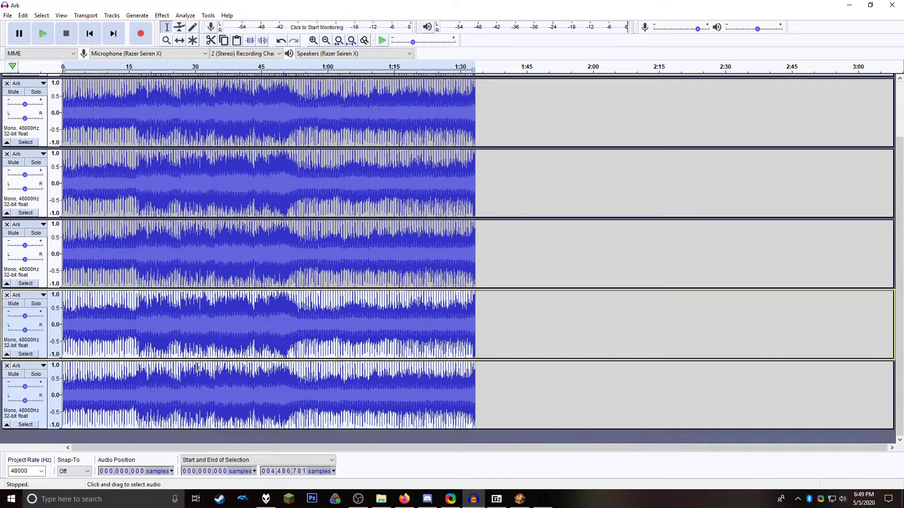
{"action": "left_click", "coordinate": [203, 434]}
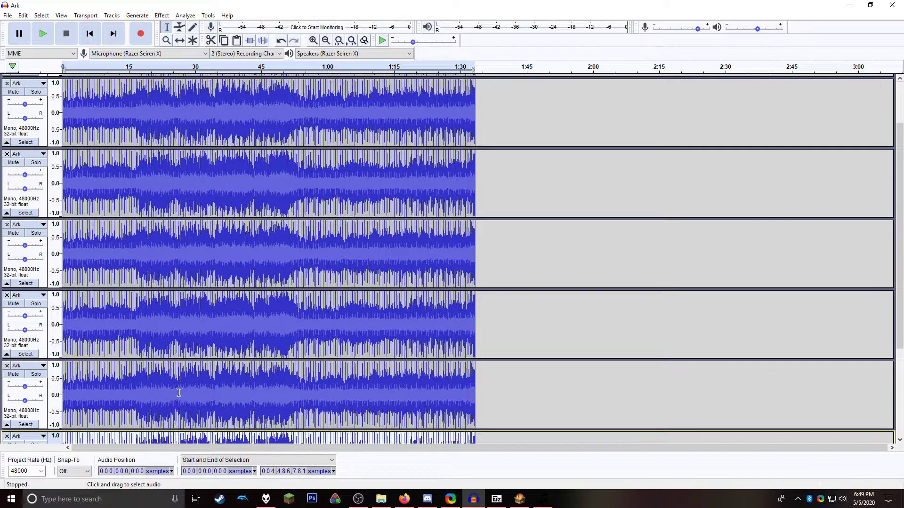
{"action": "scroll", "coordinate": [179, 392], "scroll_direction": "up", "scroll_amount": 2}
{"action": "scroll", "coordinate": [179, 392], "scroll_direction": "up", "scroll_amount": 2}
{"action": "scroll", "coordinate": [178, 392], "scroll_direction": "up", "scroll_amount": 1}
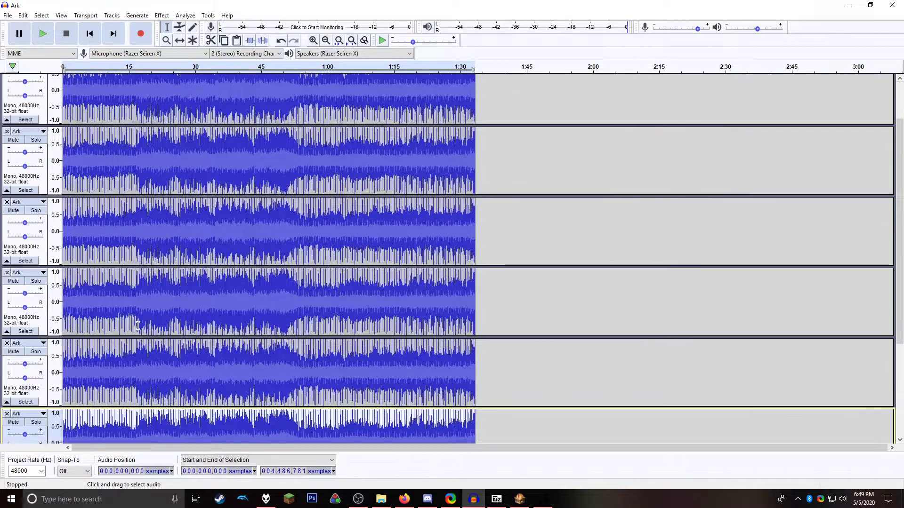
{"action": "scroll", "coordinate": [178, 391], "scroll_direction": "up", "scroll_amount": 1}
{"action": "left_click", "coordinate": [96, 95]}
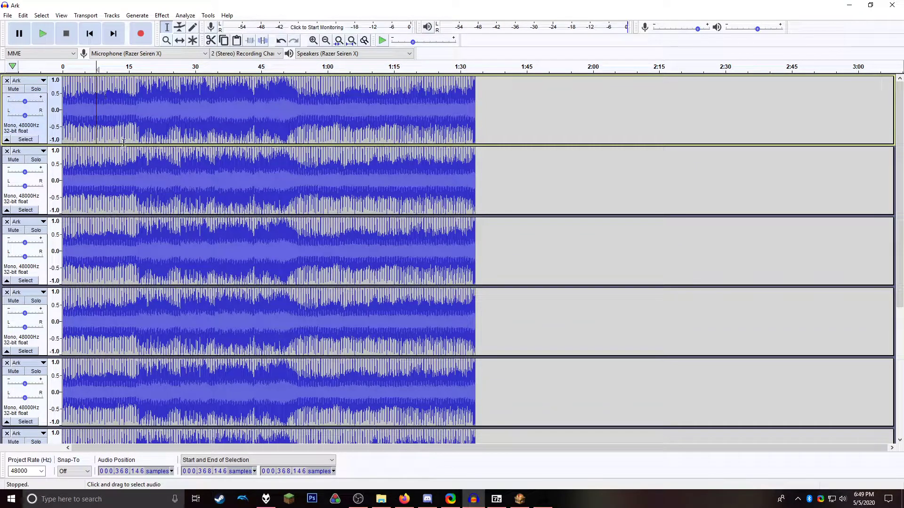
{"action": "scroll", "coordinate": [123, 142], "scroll_direction": "down", "scroll_amount": 2}
{"action": "scroll", "coordinate": [123, 142], "scroll_direction": "up", "scroll_amount": 2}
{"action": "left_click", "coordinate": [7, 15]}
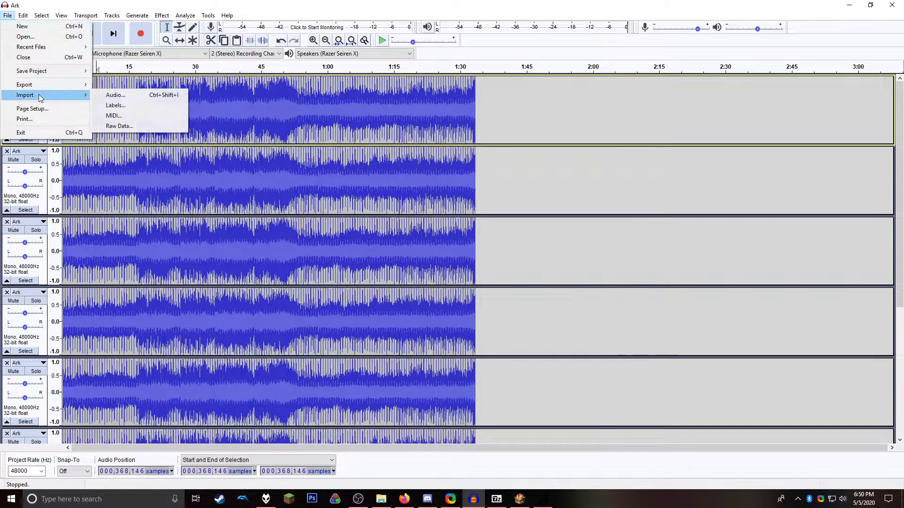
{"action": "mouse_move", "coordinate": [24, 84]}
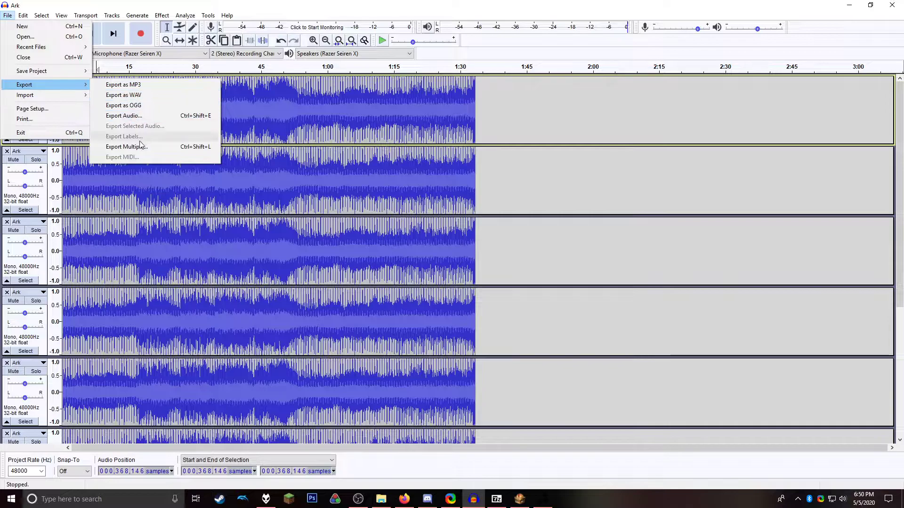
Step: Start Export Multiple and browse to the modding folder on drive G's Games folder
{"action": "left_click", "coordinate": [141, 146]}
{"action": "left_click", "coordinate": [555, 176]}
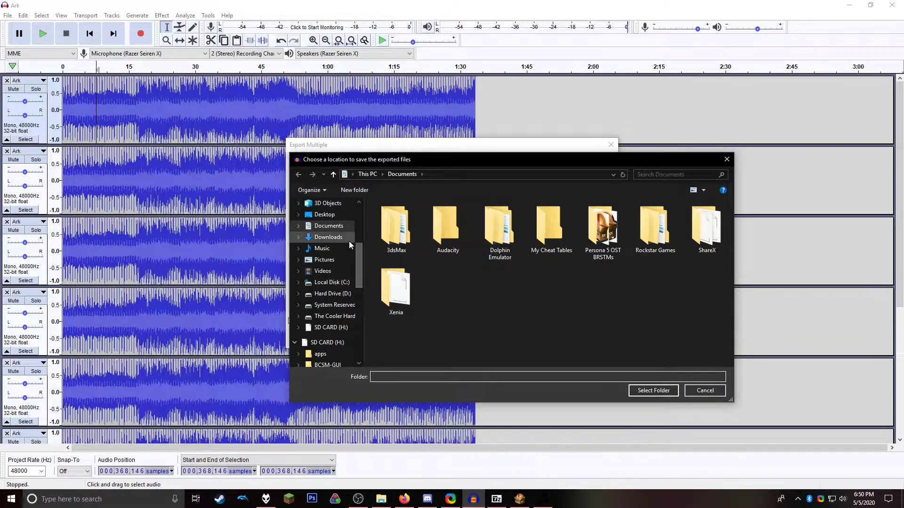
{"action": "scroll", "coordinate": [350, 247], "scroll_direction": "down", "scroll_amount": 2}
{"action": "scroll", "coordinate": [342, 297], "scroll_direction": "down", "scroll_amount": 2}
{"action": "scroll", "coordinate": [343, 311], "scroll_direction": "up", "scroll_amount": 2}
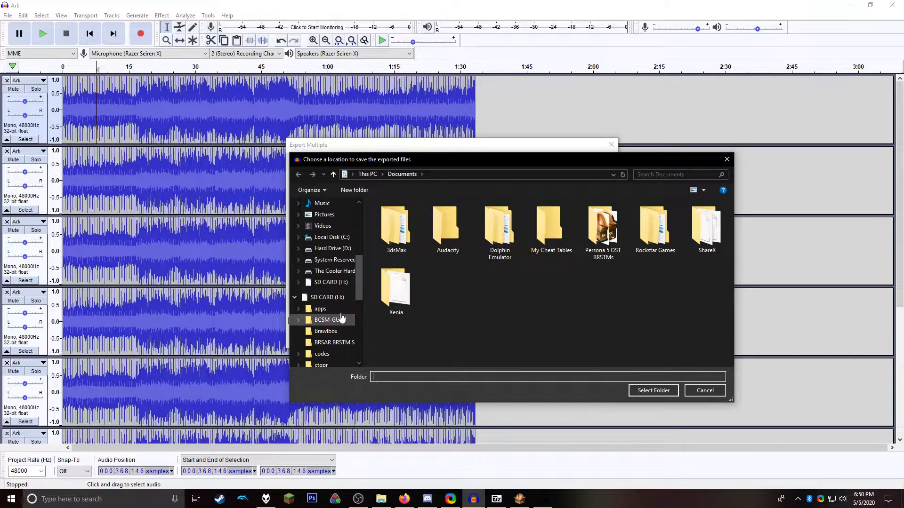
{"action": "left_click", "coordinate": [340, 270]}
{"action": "double_click", "coordinate": [424, 238]}
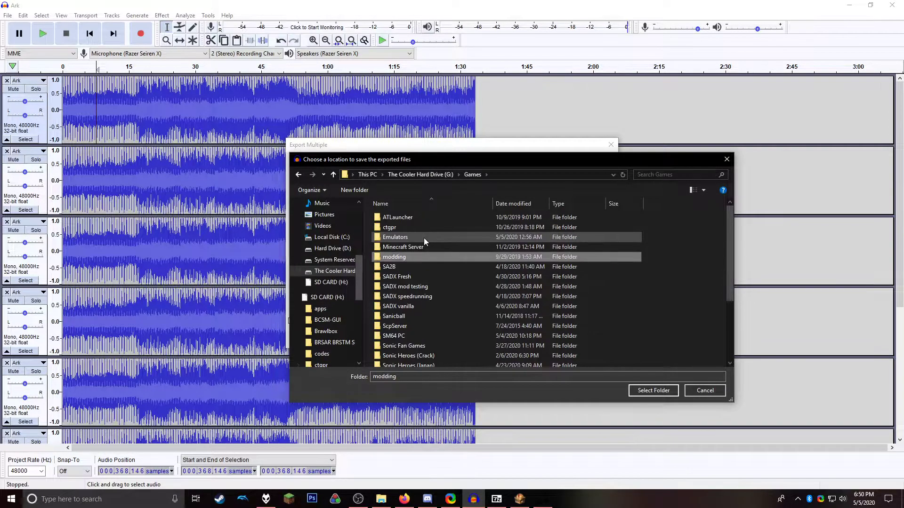
{"action": "key", "text": "Return"}
Step: Go through the MKW folder into Multi BRSTM Builder with GUI Tool and pick its wav folder
{"action": "key", "text": "m"}
{"action": "key", "text": "Return"}
{"action": "left_click", "coordinate": [423, 238]}
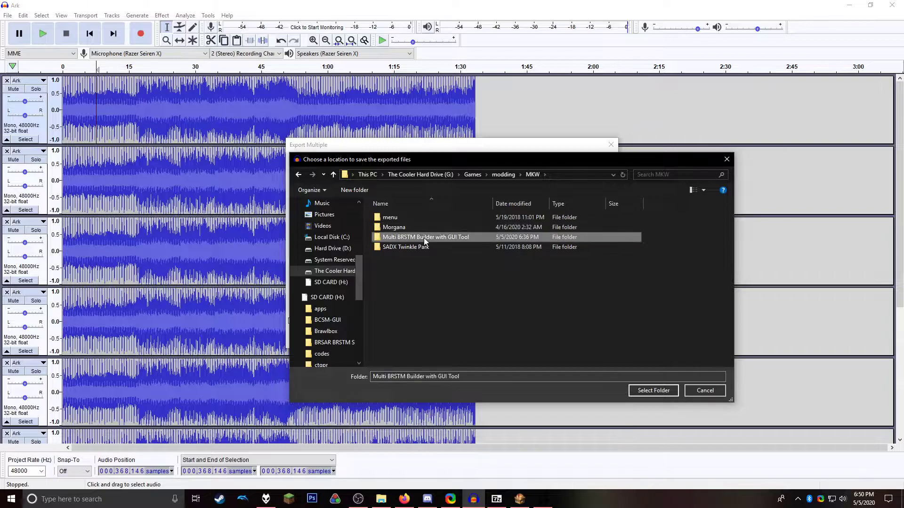
{"action": "double_click", "coordinate": [424, 239]}
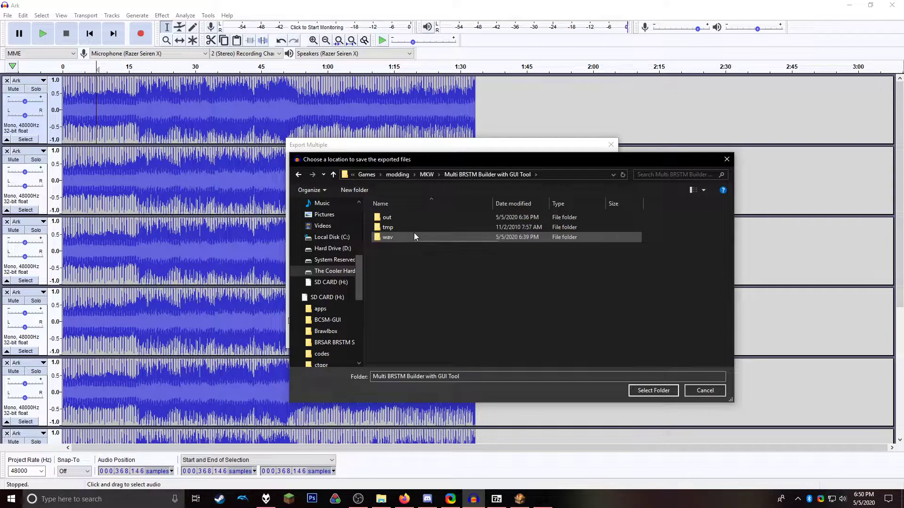
{"action": "left_click", "coordinate": [414, 236]}
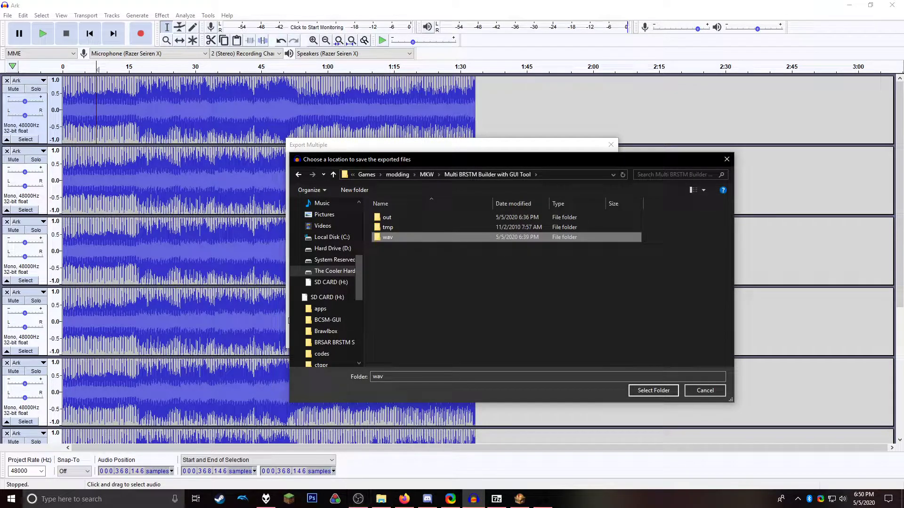
{"action": "key", "text": "Return"}
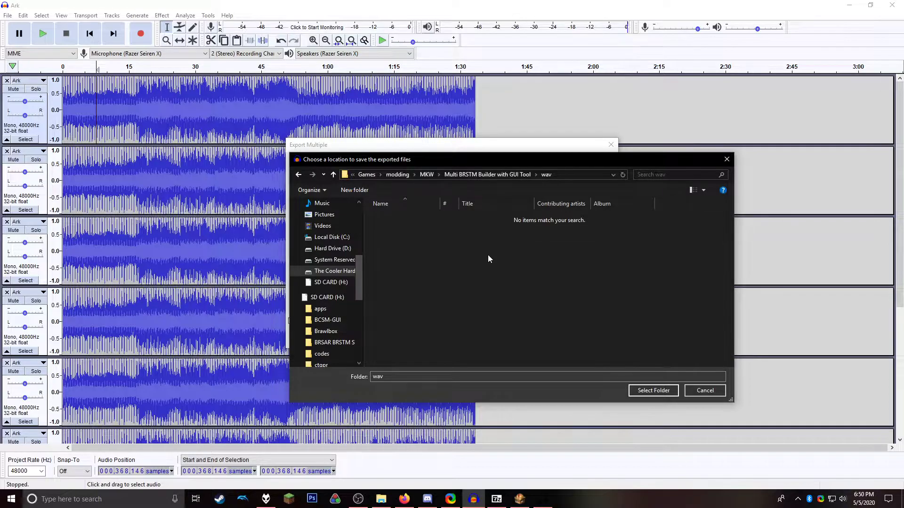
{"action": "key", "text": "alt+Up"}
{"action": "left_click", "coordinate": [498, 242]}
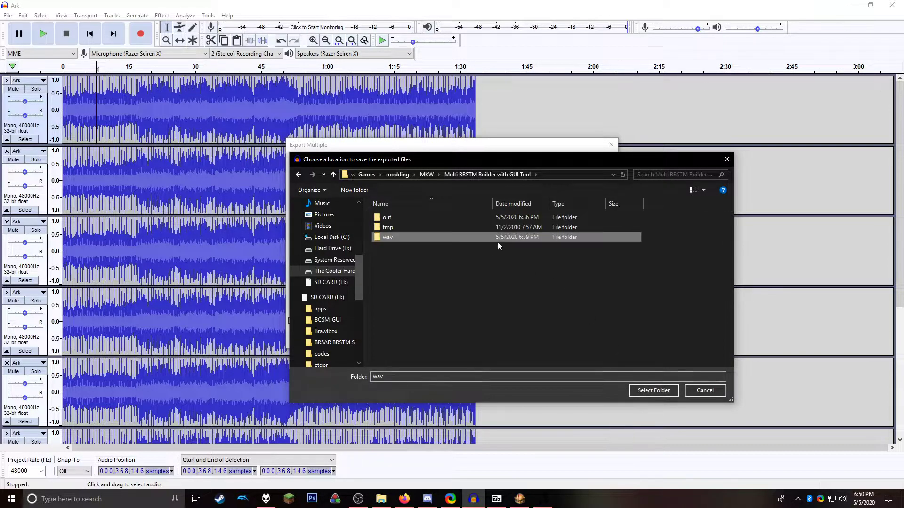
{"action": "double_click", "coordinate": [498, 242]}
Step: Export Ark through Ark-8 as WAV files, clearing each track's metadata tags
{"action": "left_click", "coordinate": [654, 391]}
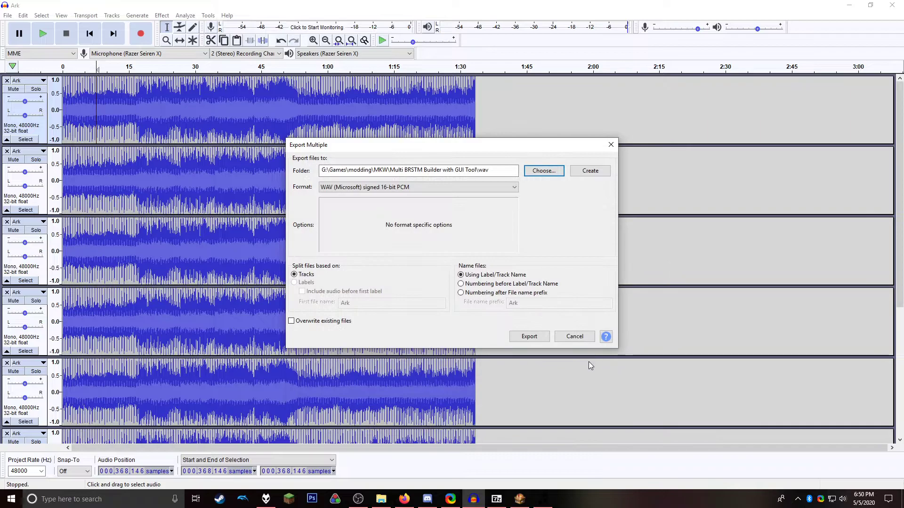
{"action": "left_click", "coordinate": [535, 338]}
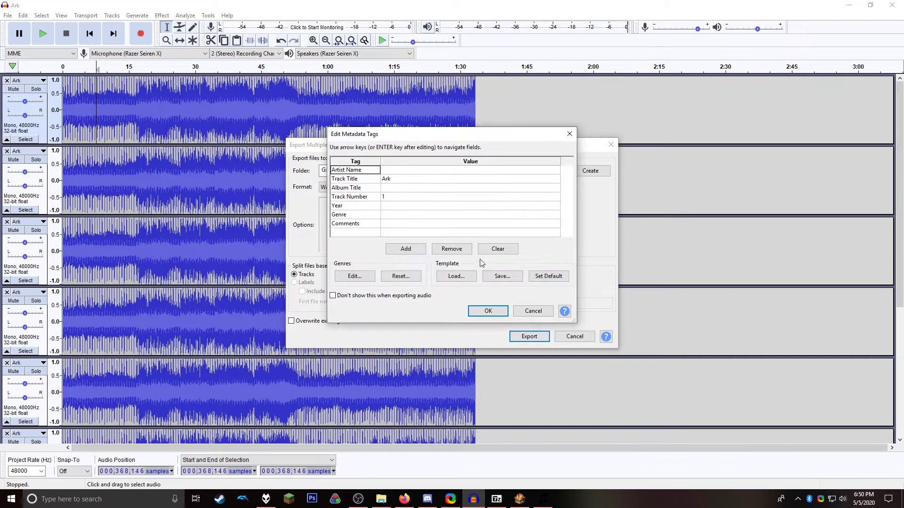
{"action": "left_click", "coordinate": [488, 311]}
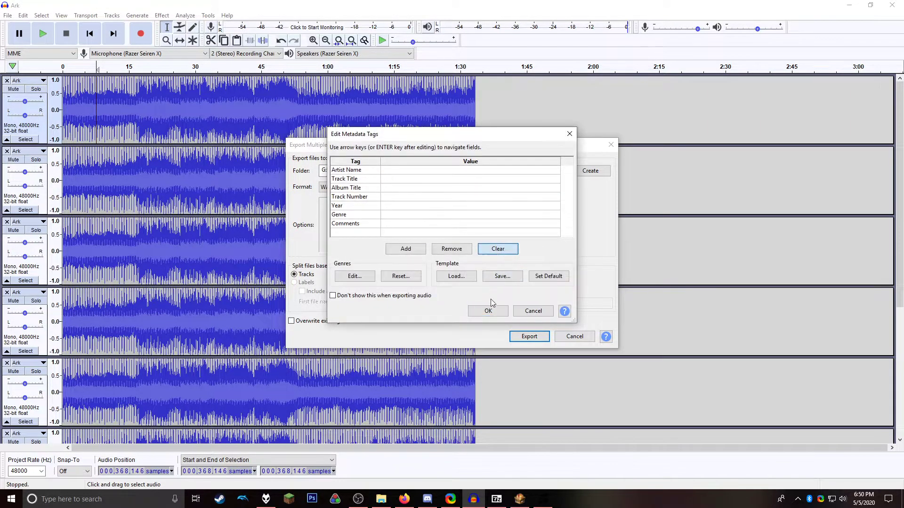
{"action": "left_click", "coordinate": [488, 311]}
{"action": "left_click", "coordinate": [487, 311]}
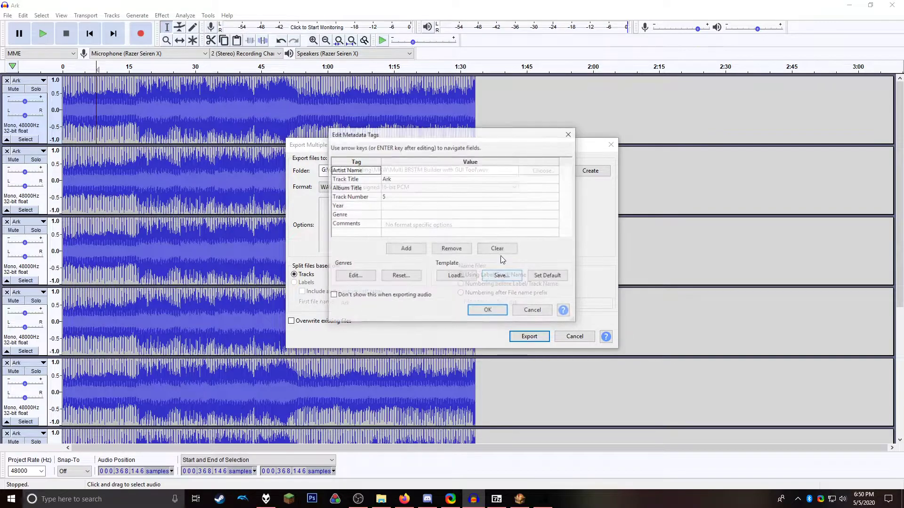
{"action": "left_click", "coordinate": [488, 312]}
{"action": "key", "text": "Return"}
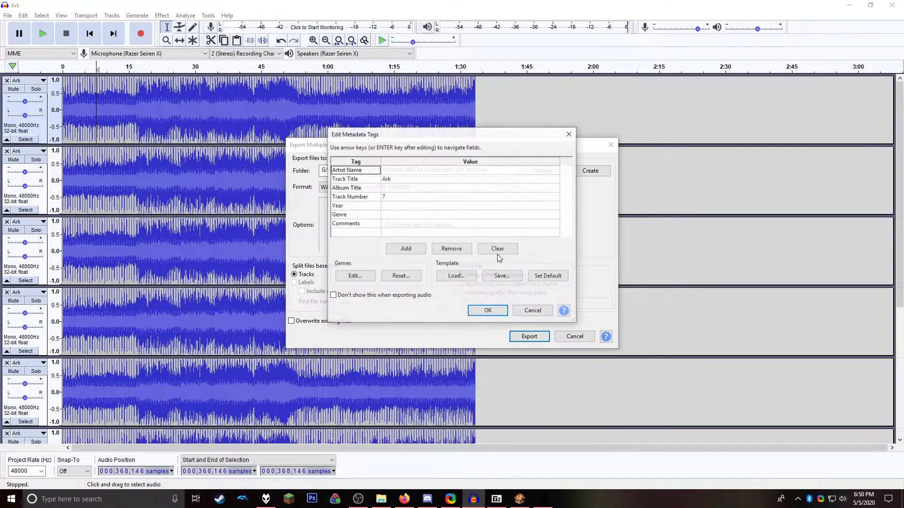
{"action": "left_click", "coordinate": [490, 310]}
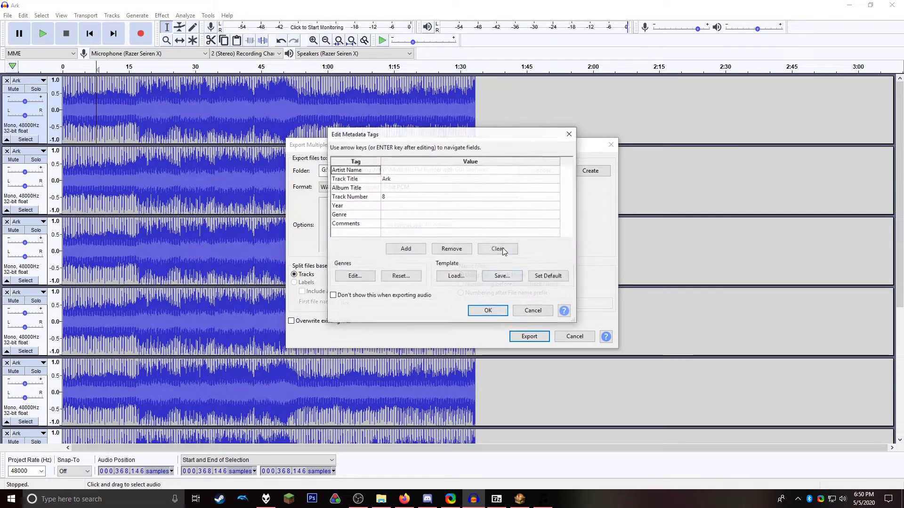
{"action": "left_click", "coordinate": [487, 311]}
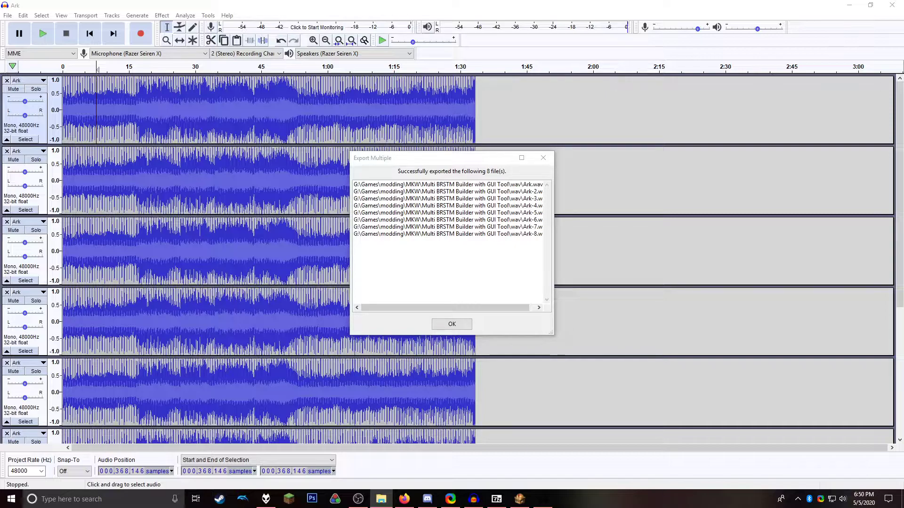
Step: Launch MultiBRSTM Batch GUI from the tool folder and select 8CH channels
{"action": "left_click", "coordinate": [381, 499]}
{"action": "left_click_drag", "start_coordinate": [264, 87], "coordinate": [483, 88]}
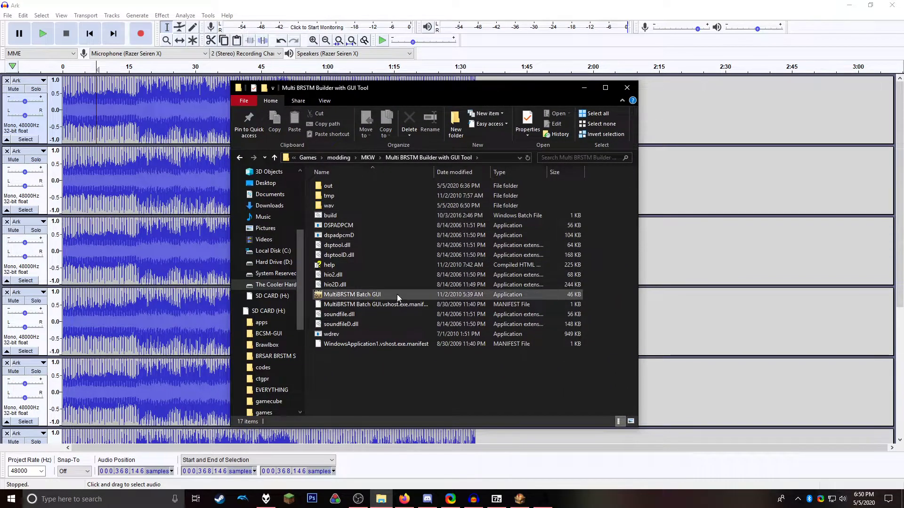
{"action": "double_click", "coordinate": [379, 294]}
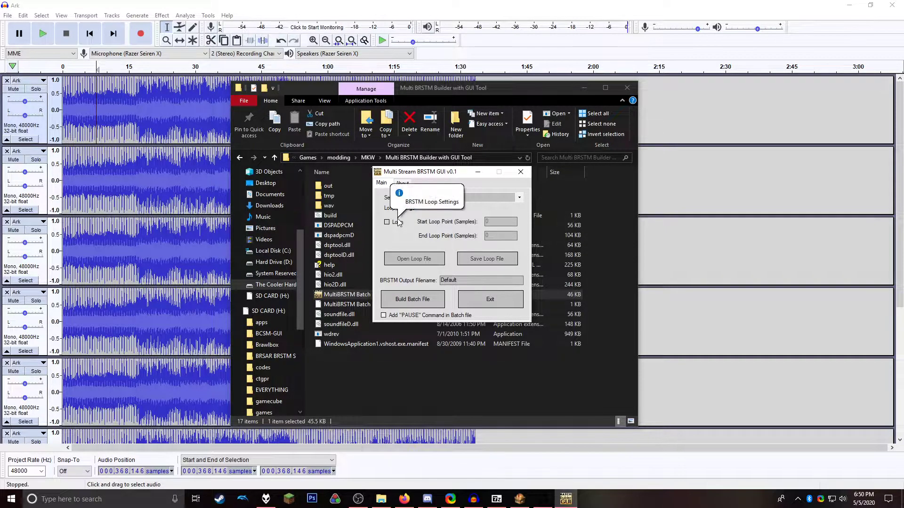
{"action": "left_click", "coordinate": [447, 200]}
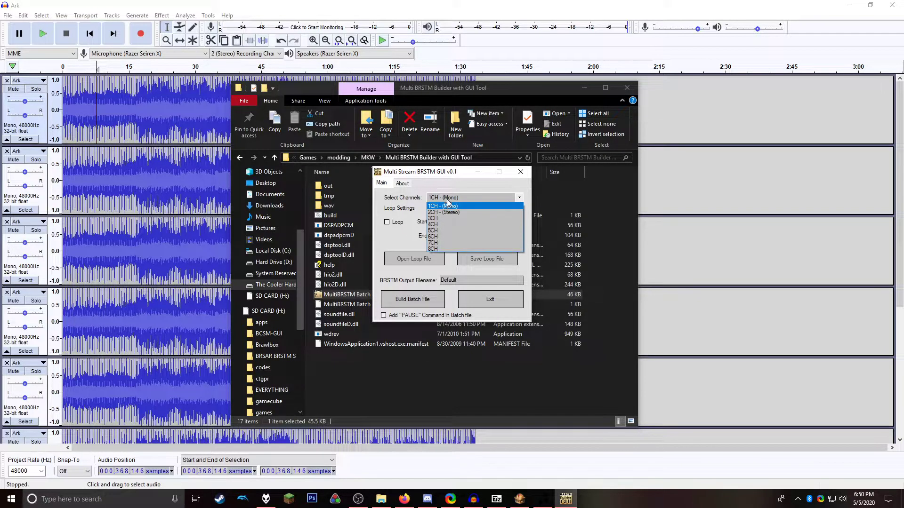
{"action": "left_click", "coordinate": [442, 249]}
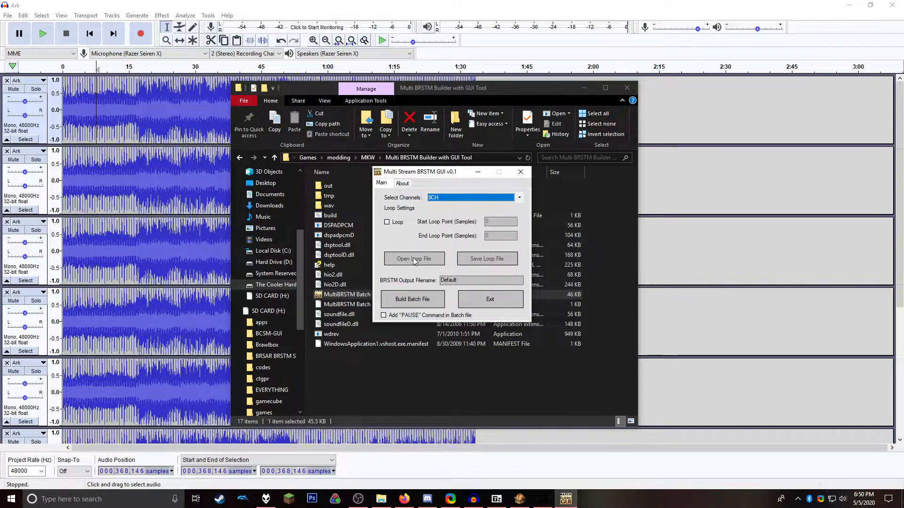
Step: Enable looping and paste LoopStartSample 860160 from BrawlBox as the start loop point
{"action": "left_click", "coordinate": [403, 225]}
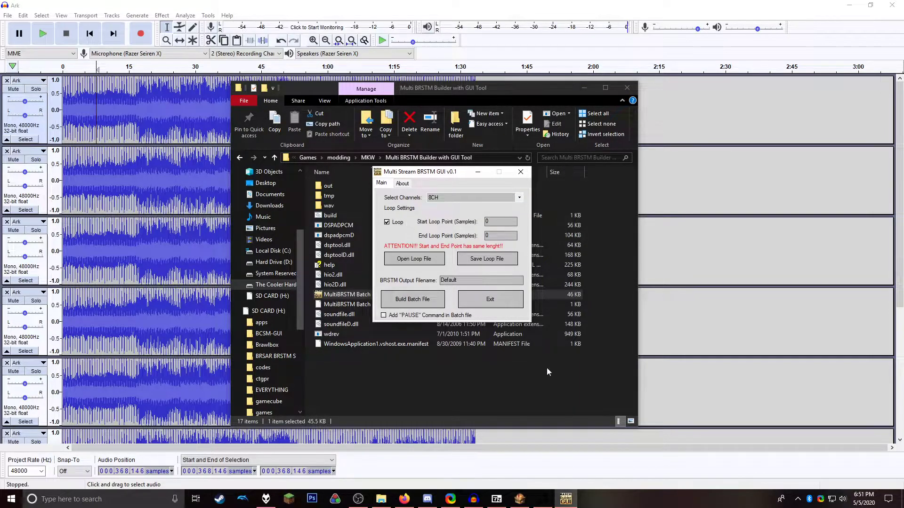
{"action": "left_click", "coordinate": [519, 499]}
{"action": "left_click_drag", "start_coordinate": [493, 137], "coordinate": [227, 150]}
{"action": "left_click", "coordinate": [302, 214]}
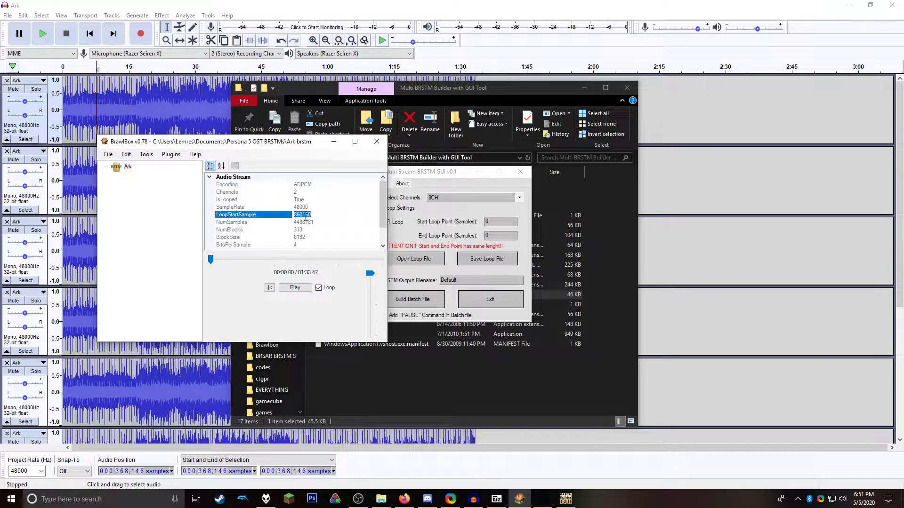
{"action": "left_click", "coordinate": [434, 228]}
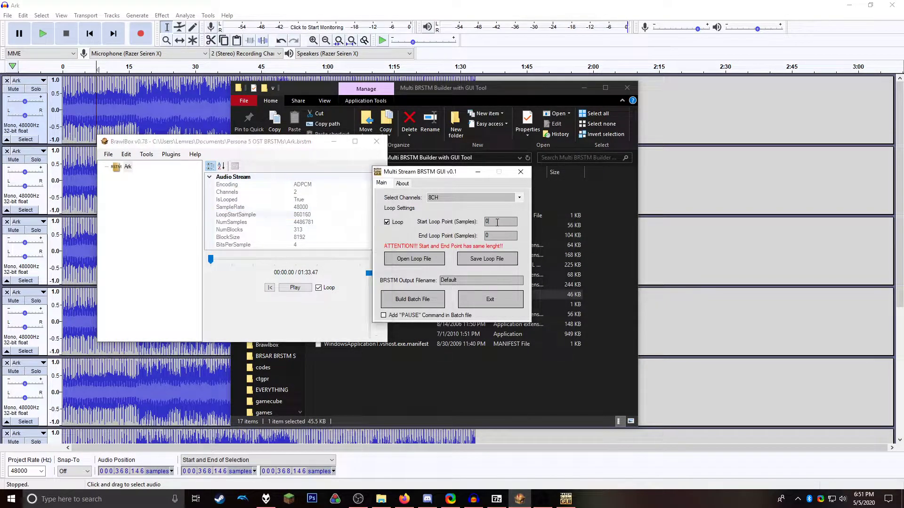
{"action": "right_click", "coordinate": [493, 224]}
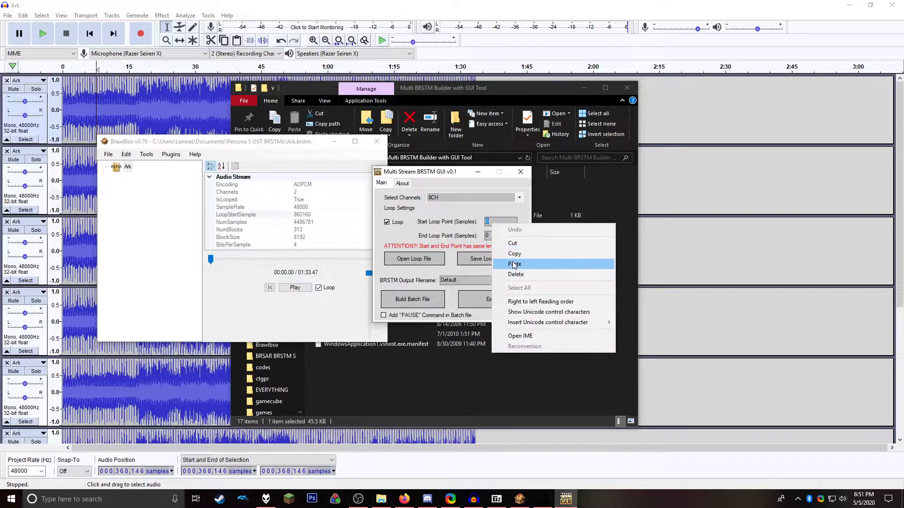
{"action": "left_click", "coordinate": [513, 264]}
Step: Paste Ark.brstm's NumSamples value 4486781 as the end loop point
{"action": "left_click", "coordinate": [266, 212]}
{"action": "left_click", "coordinate": [307, 223]}
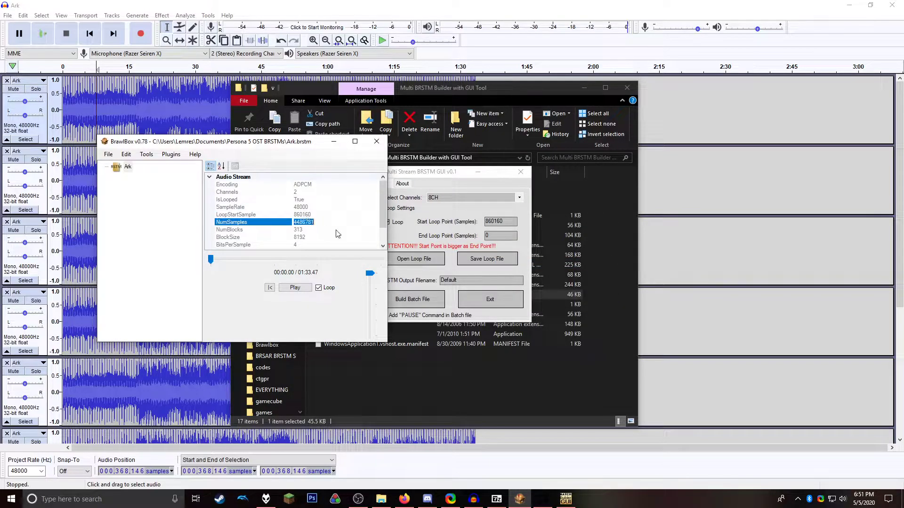
{"action": "left_click", "coordinate": [501, 238]}
{"action": "right_click", "coordinate": [501, 236]}
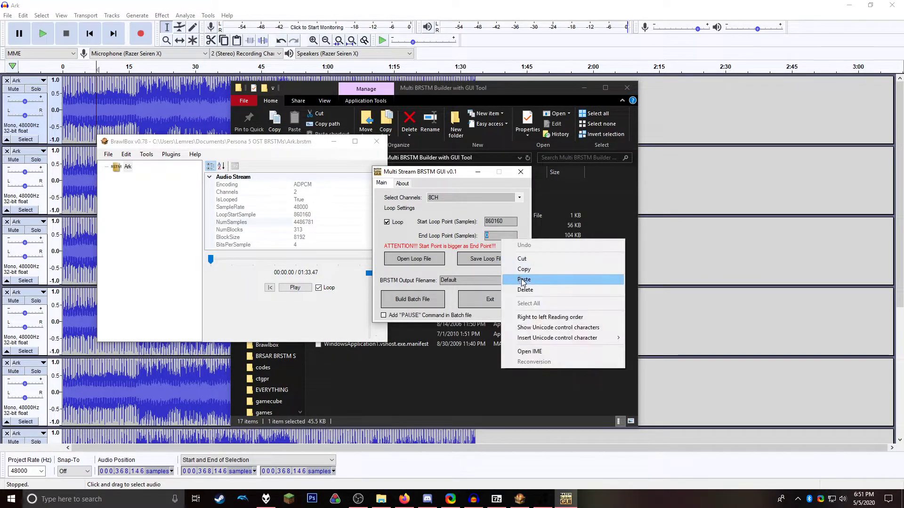
{"action": "left_click", "coordinate": [523, 281]}
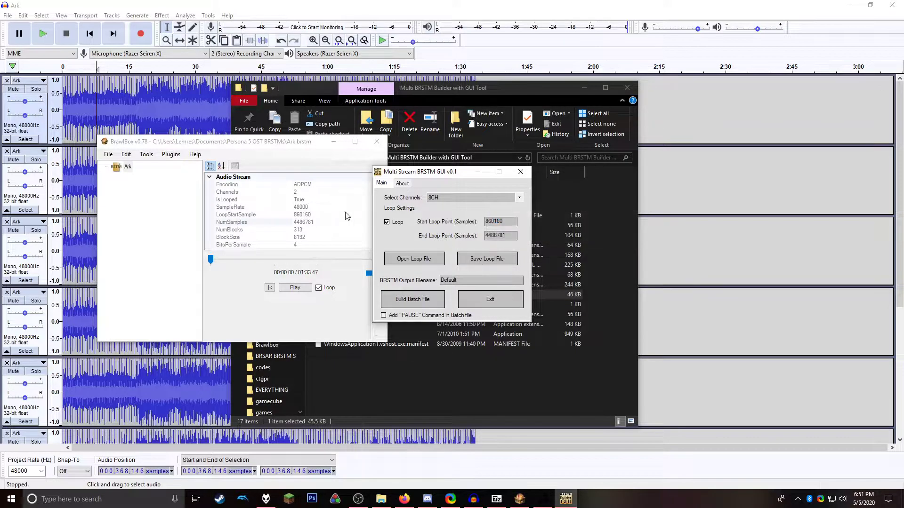
{"action": "left_click", "coordinate": [109, 155]}
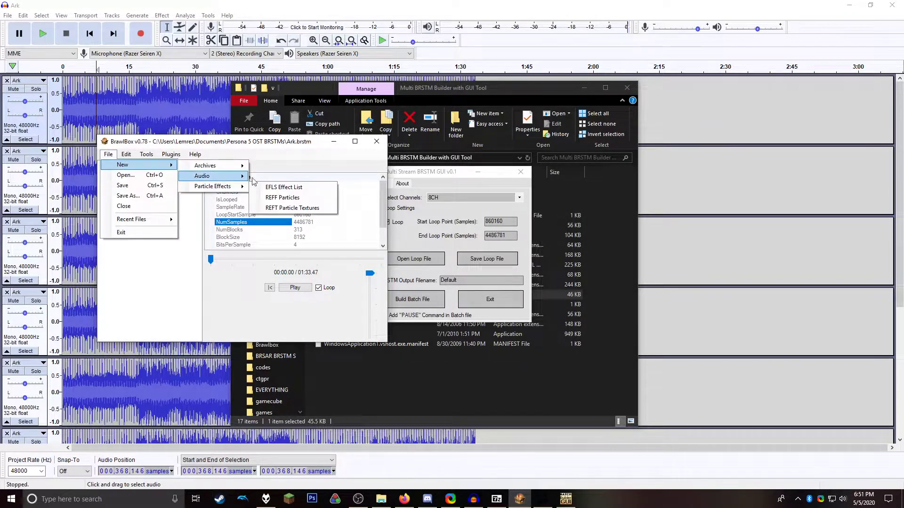
{"action": "left_click", "coordinate": [245, 179]}
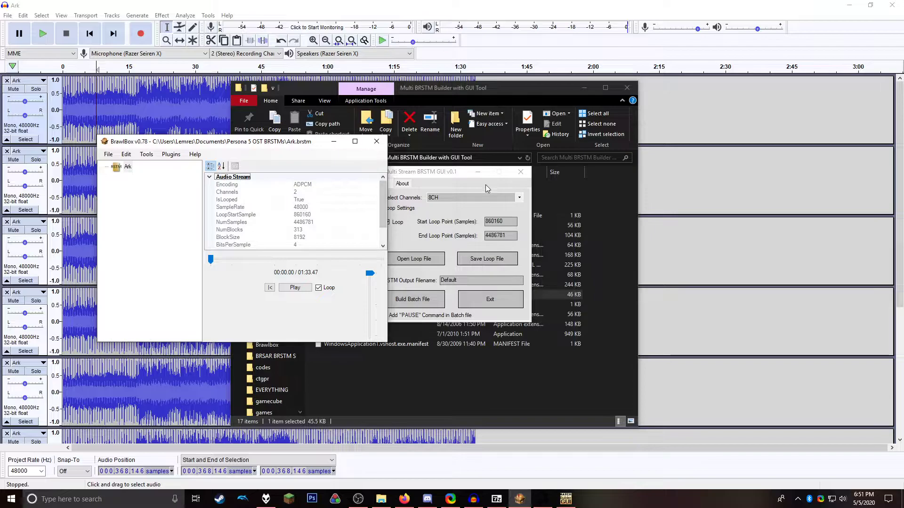
{"action": "left_click", "coordinate": [472, 185]}
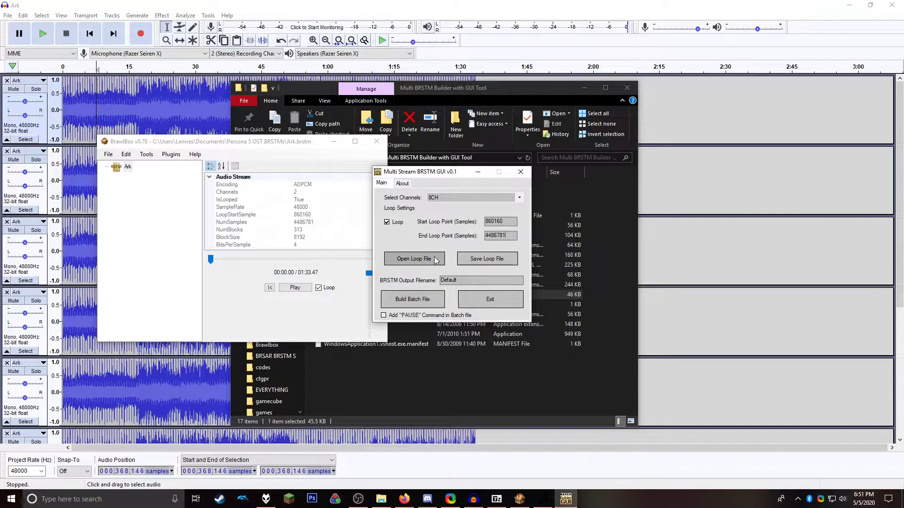
Step: In the wav folder, rename Ark through Ark-8 as 1 through 8, then go up one folder
{"action": "left_click", "coordinate": [502, 376]}
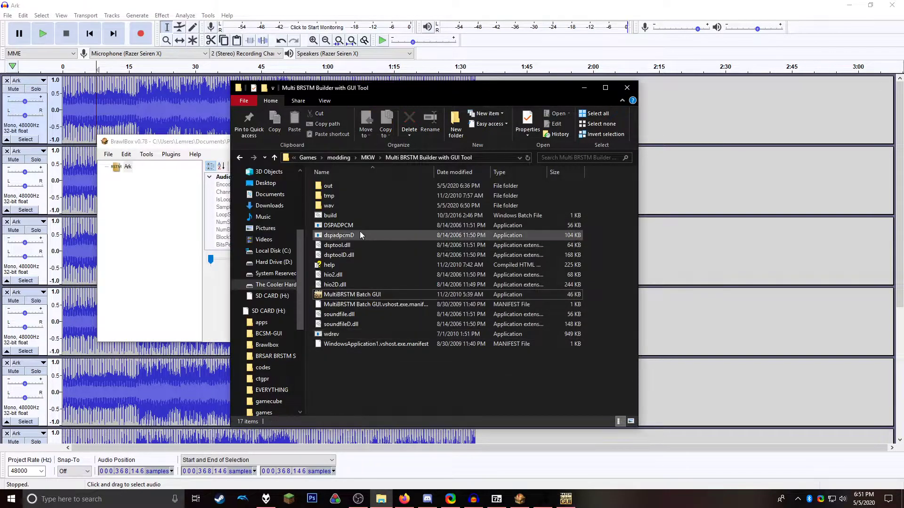
{"action": "double_click", "coordinate": [351, 201]}
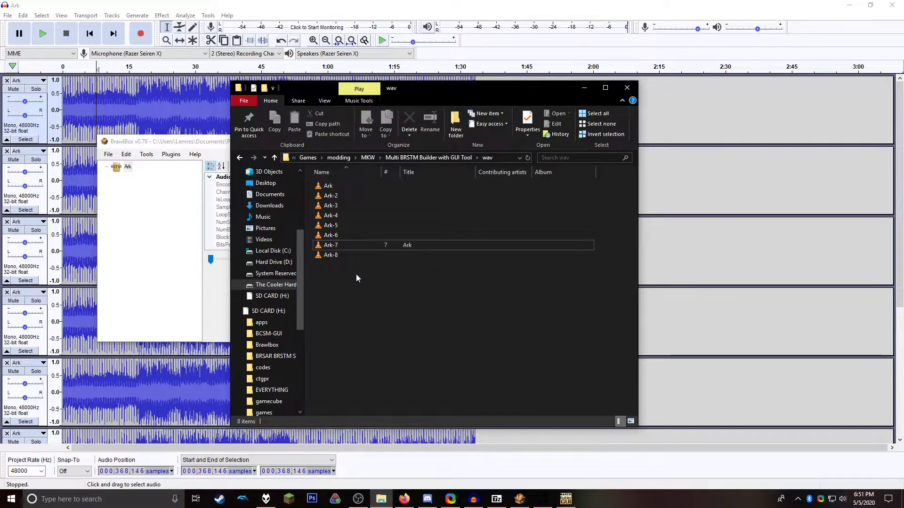
{"action": "left_click", "coordinate": [347, 184]}
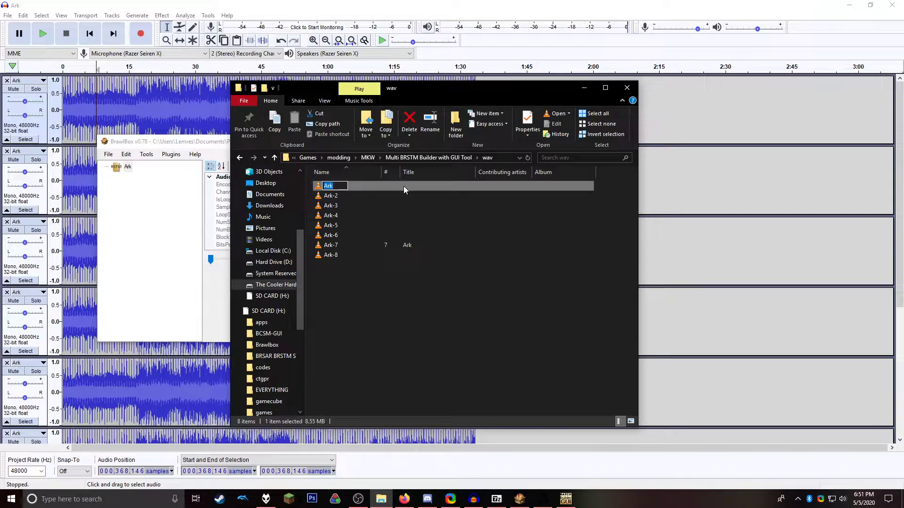
{"action": "type", "text": "1"}
{"action": "key", "text": "Tab"}
{"action": "type", "text": "2"}
{"action": "key", "text": "Tab"}
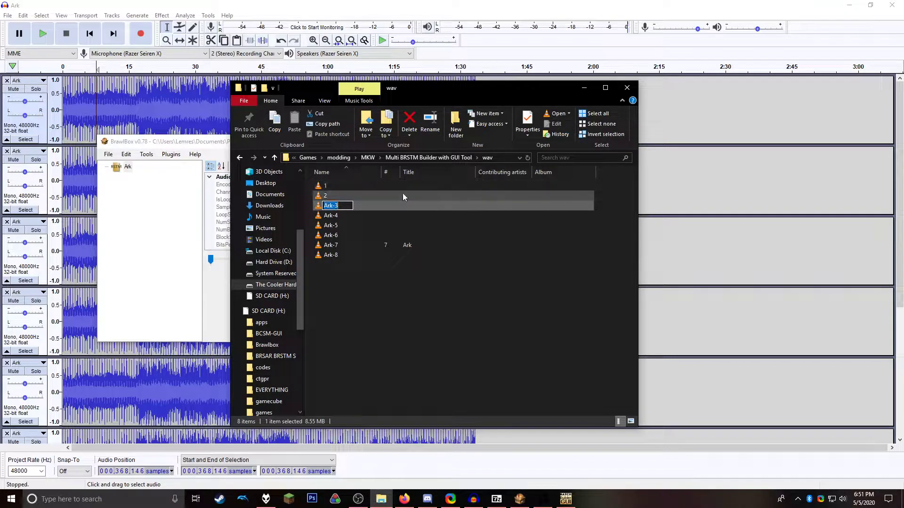
{"action": "type", "text": "3"}
{"action": "key", "text": "Tab"}
{"action": "type", "text": "4"}
{"action": "key", "text": "Tab"}
{"action": "type", "text": "5"}
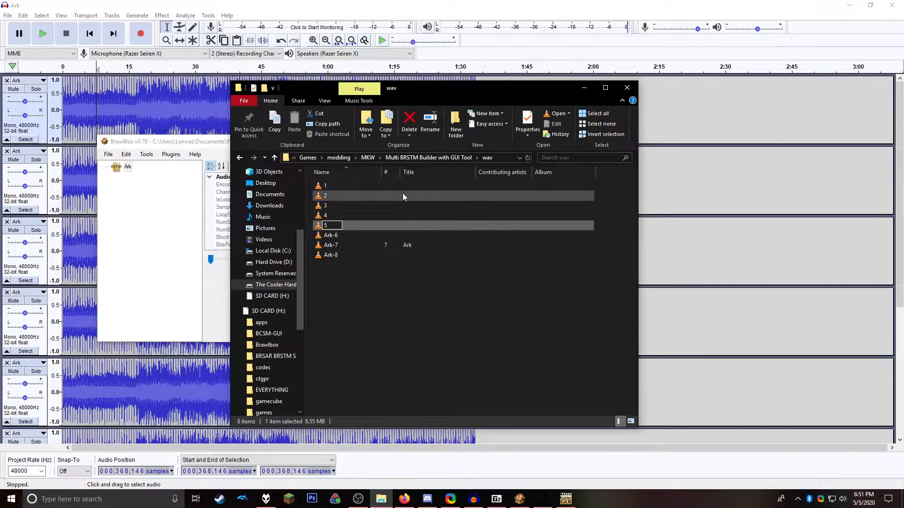
{"action": "key", "text": "Tab"}
{"action": "type", "text": "6"}
{"action": "key", "text": "Tab"}
{"action": "type", "text": "7"}
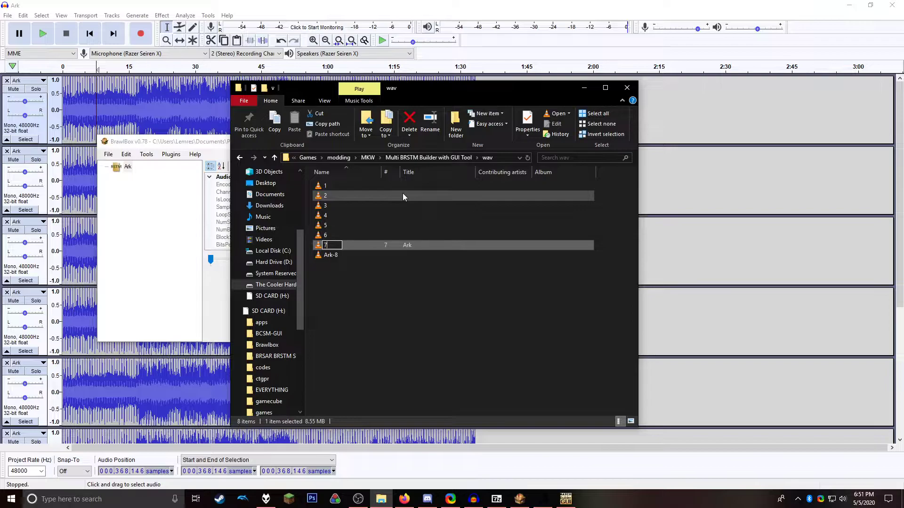
{"action": "key", "text": "Tab"}
{"action": "type", "text": "8"}
{"action": "key", "text": "Tab"}
{"action": "left_click", "coordinate": [321, 327]}
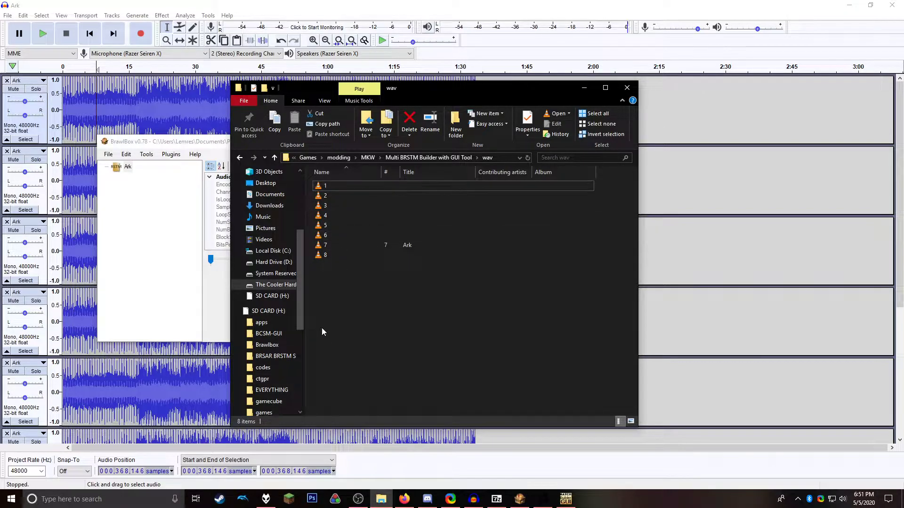
{"action": "key", "text": "BackSpace"}
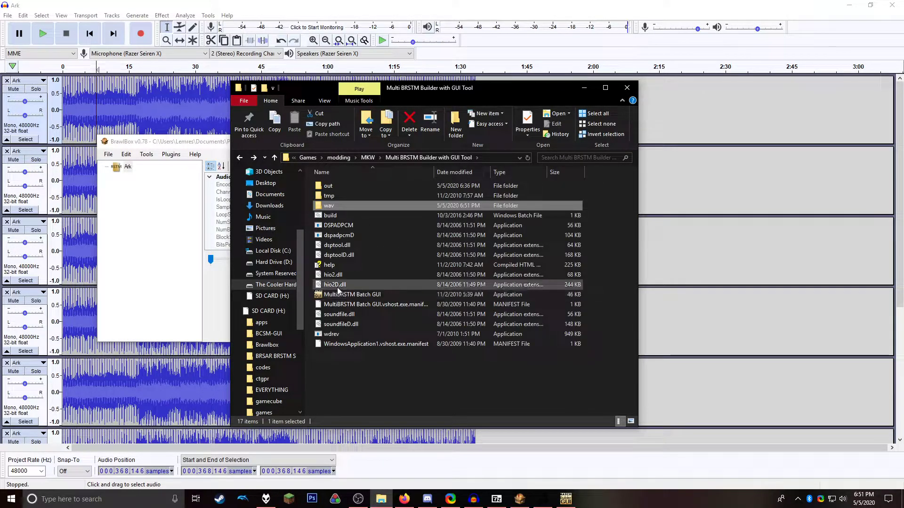
Step: Build the looping 8CH batch file named Default and close Multi Stream BRSTM GUI
{"action": "left_click", "coordinate": [205, 285]}
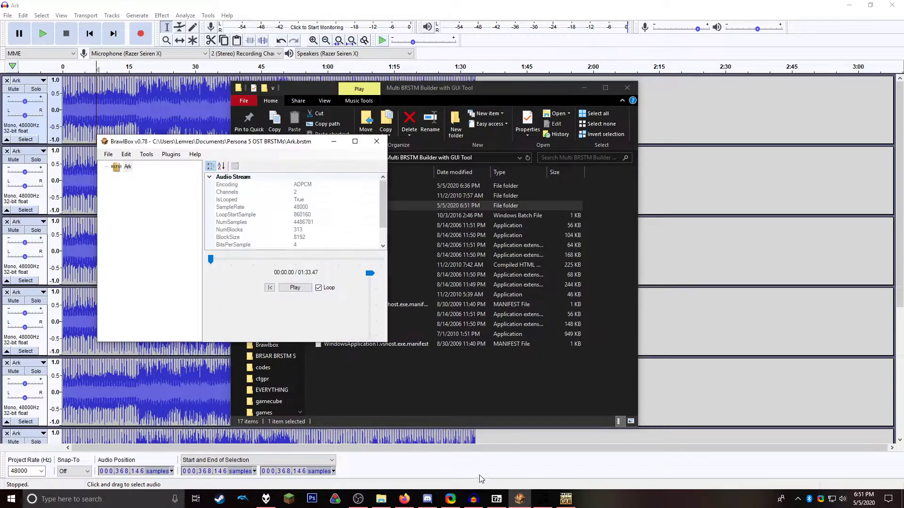
{"action": "double_click", "coordinate": [427, 225]}
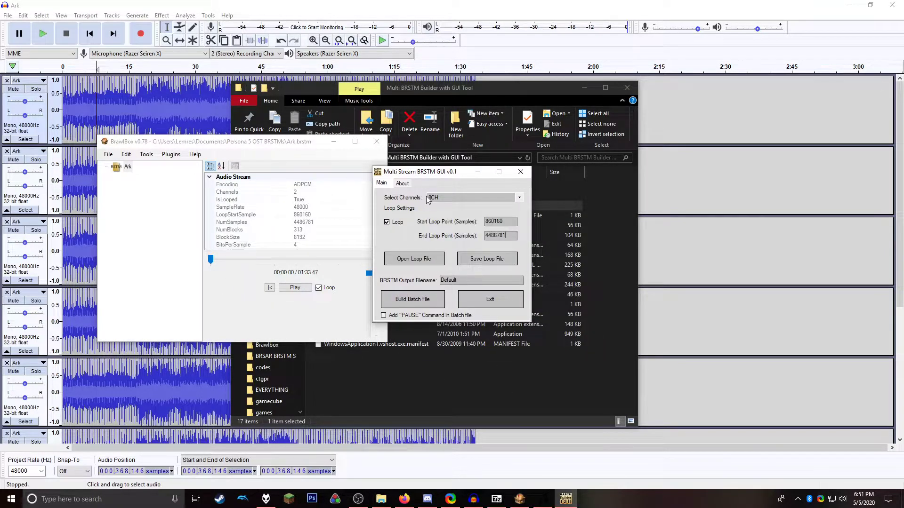
{"action": "left_click", "coordinate": [433, 298]}
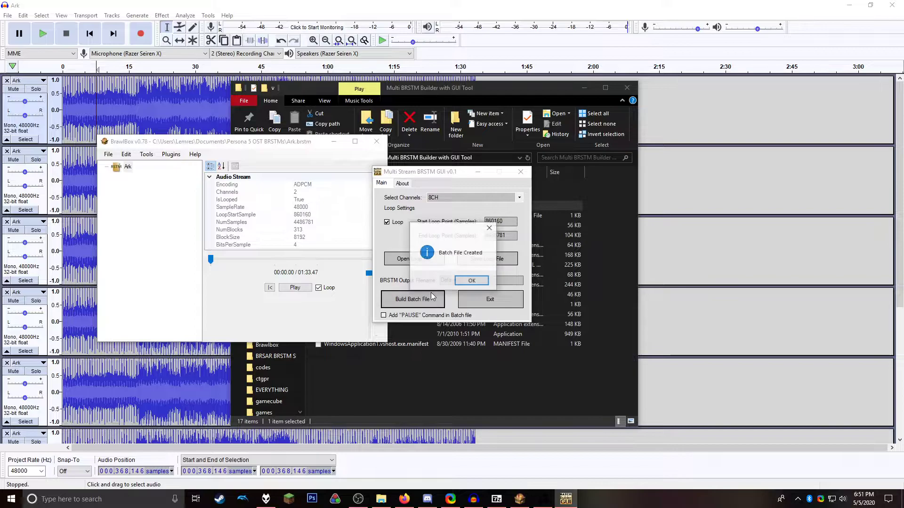
{"action": "left_click", "coordinate": [471, 280]}
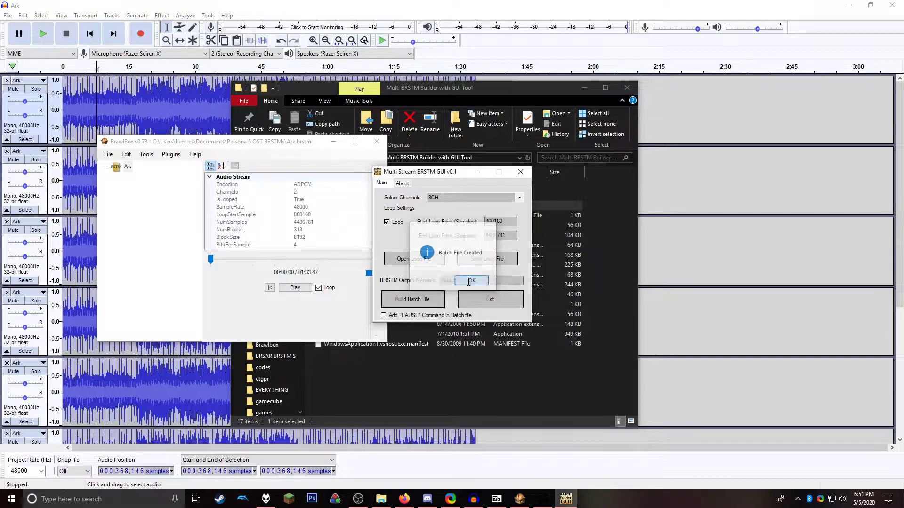
{"action": "left_click", "coordinate": [522, 173]}
{"action": "left_click", "coordinate": [466, 380]}
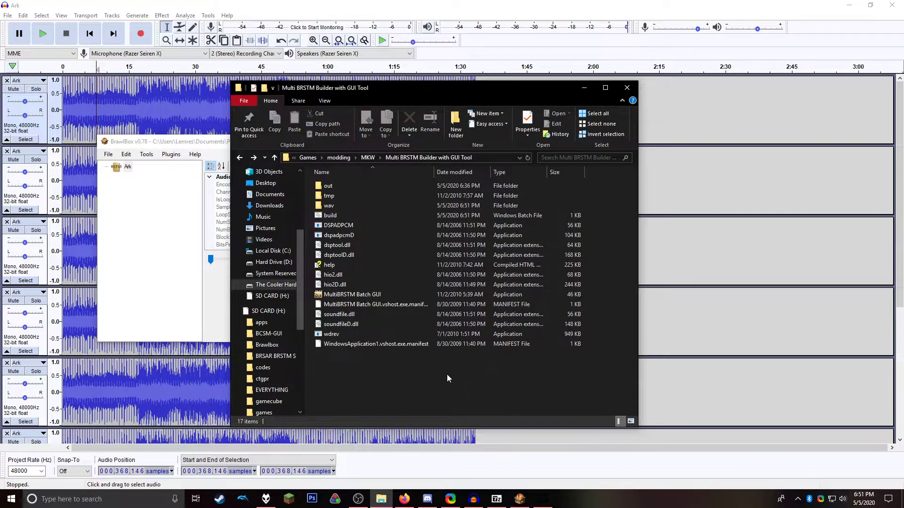
Step: Run build.bat to encode the BRSTM, then select Default in the out folder
{"action": "double_click", "coordinate": [341, 216]}
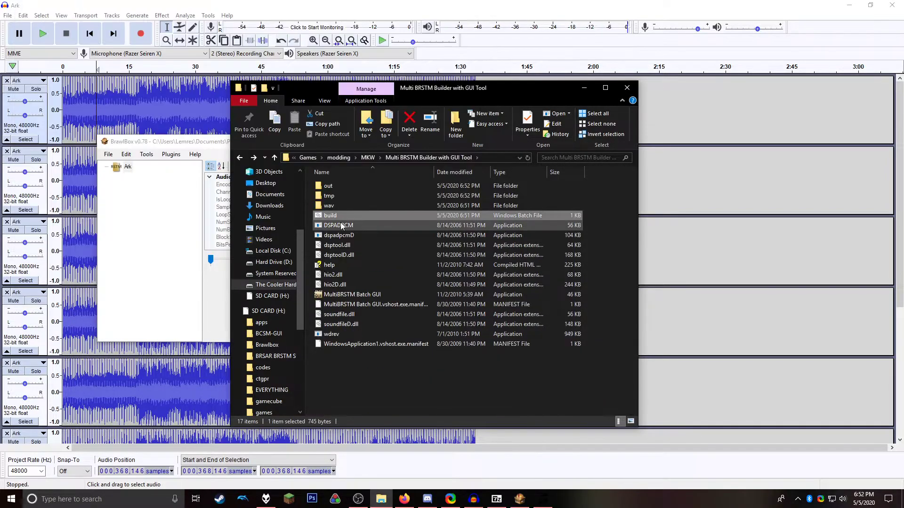
{"action": "double_click", "coordinate": [342, 184]}
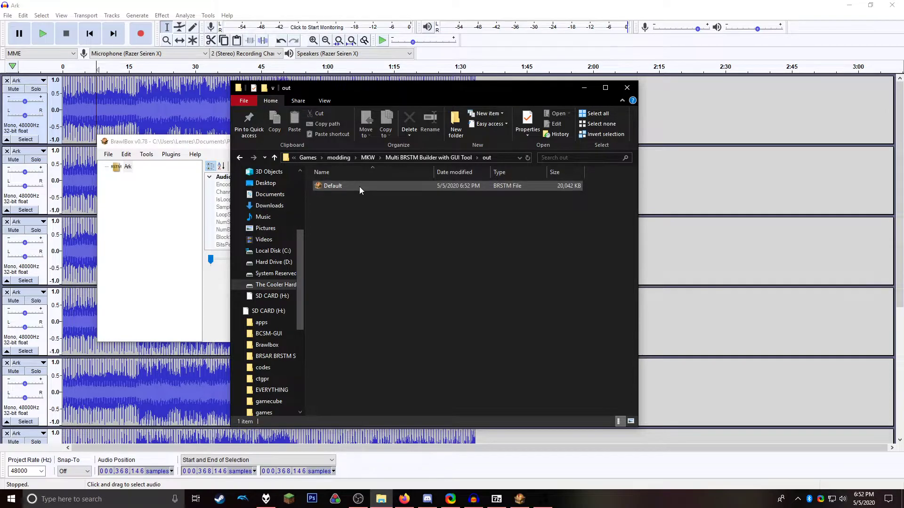
{"action": "left_click", "coordinate": [359, 187]}
Step: Play Default.brstm in BrawlBox, switching through Stream2, Stream3 and Stream4, then stop
{"action": "double_click", "coordinate": [365, 189]}
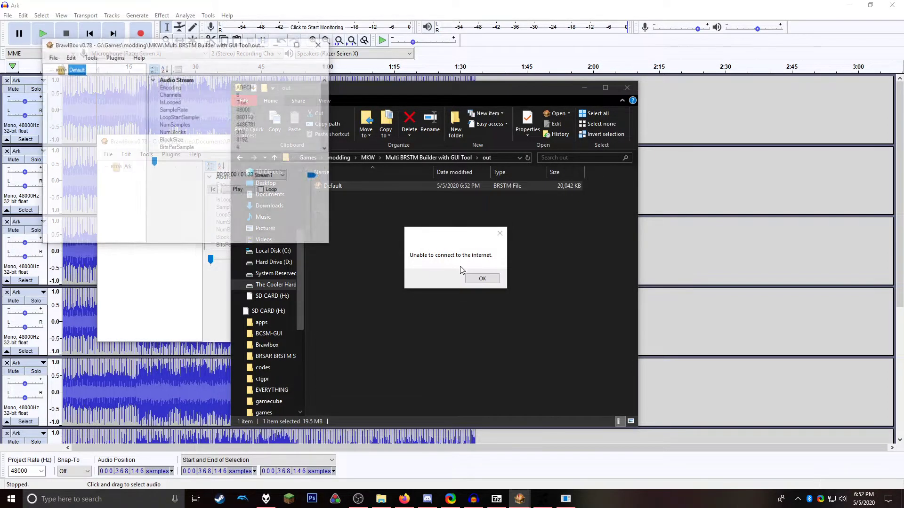
{"action": "left_click", "coordinate": [239, 190]}
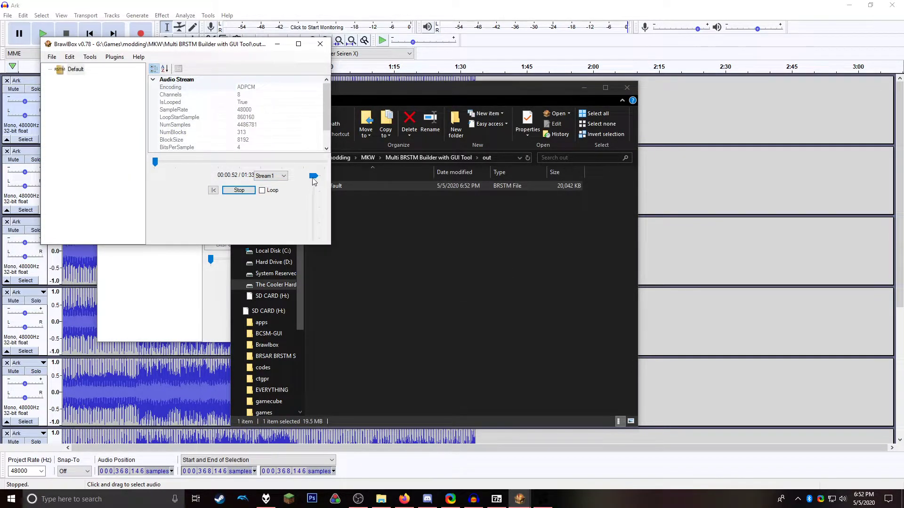
{"action": "left_click", "coordinate": [275, 176]}
{"action": "left_click", "coordinate": [272, 175]}
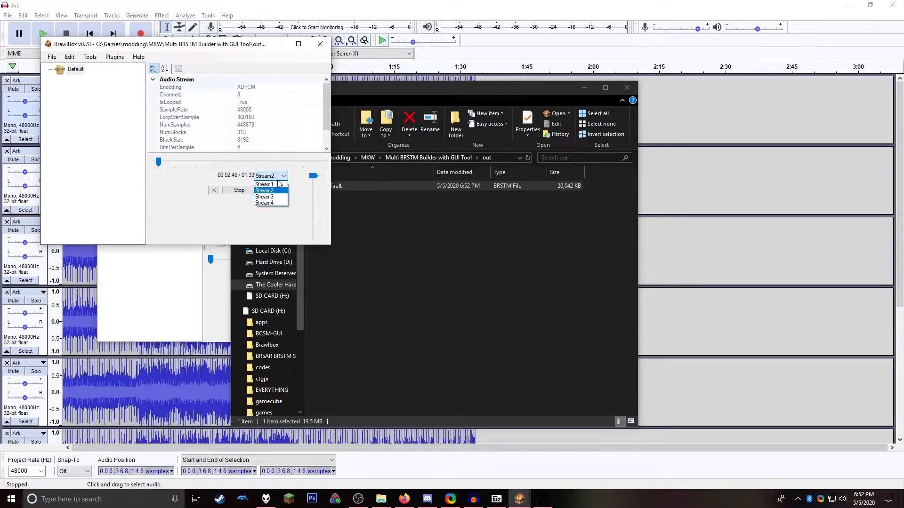
{"action": "left_click", "coordinate": [274, 199]}
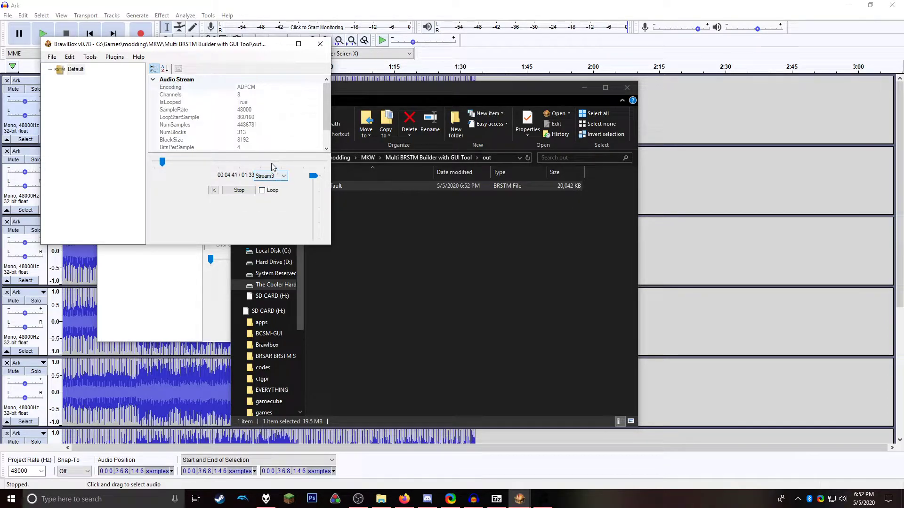
{"action": "left_click", "coordinate": [260, 175]}
{"action": "left_click", "coordinate": [267, 206]}
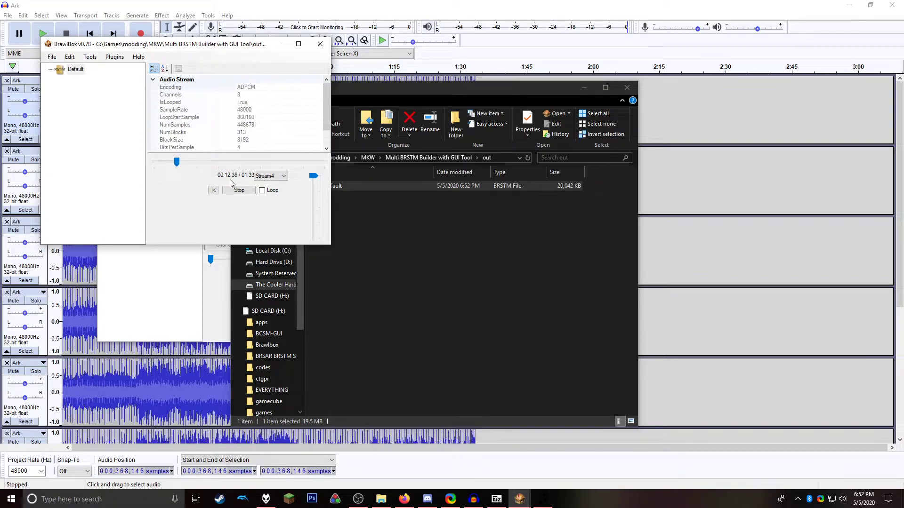
{"action": "left_click", "coordinate": [240, 192]}
{"action": "left_click_drag", "start_coordinate": [146, 182], "coordinate": [145, 181]}
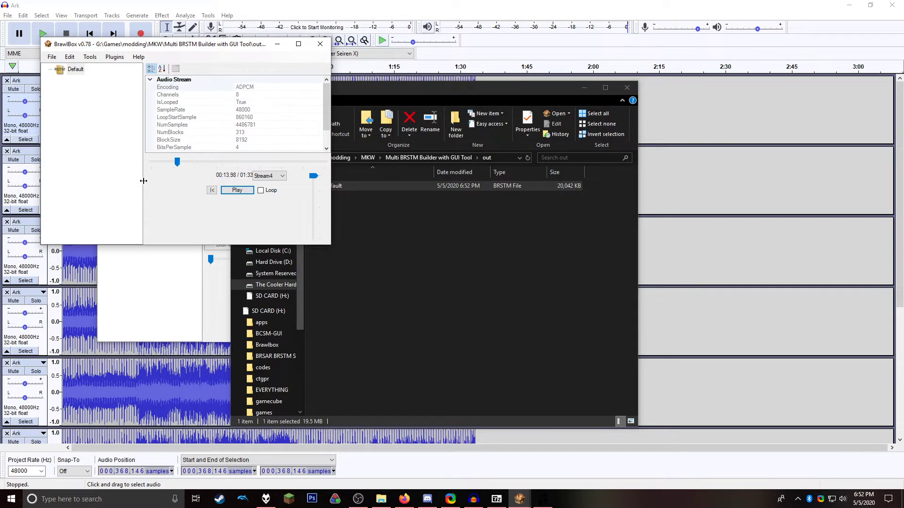